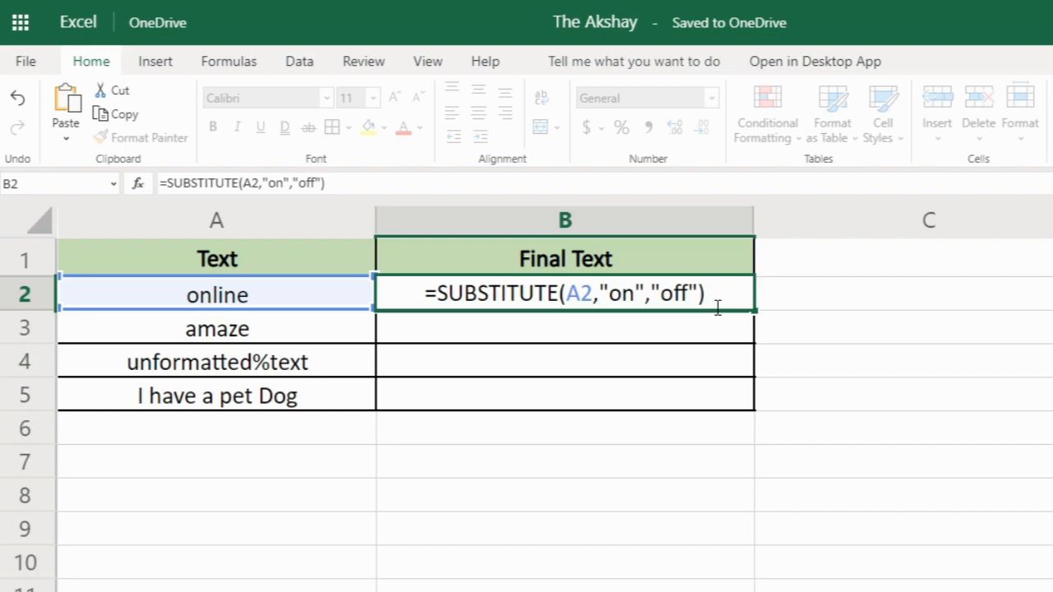
- Commit the formula =SUBSTITUTE(A2,"on","off") in cell B2
{"action": "key", "text": "Return"}
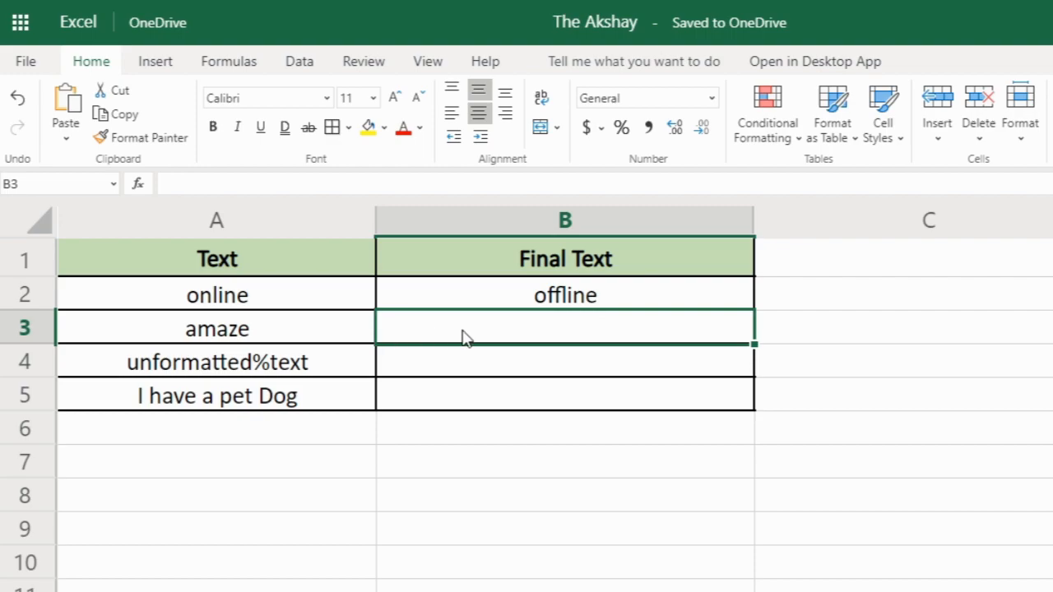
- Enter the formula =SUBSTITUTE(A3,"a","") in cell B3 to remove the letter a from "amaze"
{"action": "left_click", "coordinate": [333, 341]}
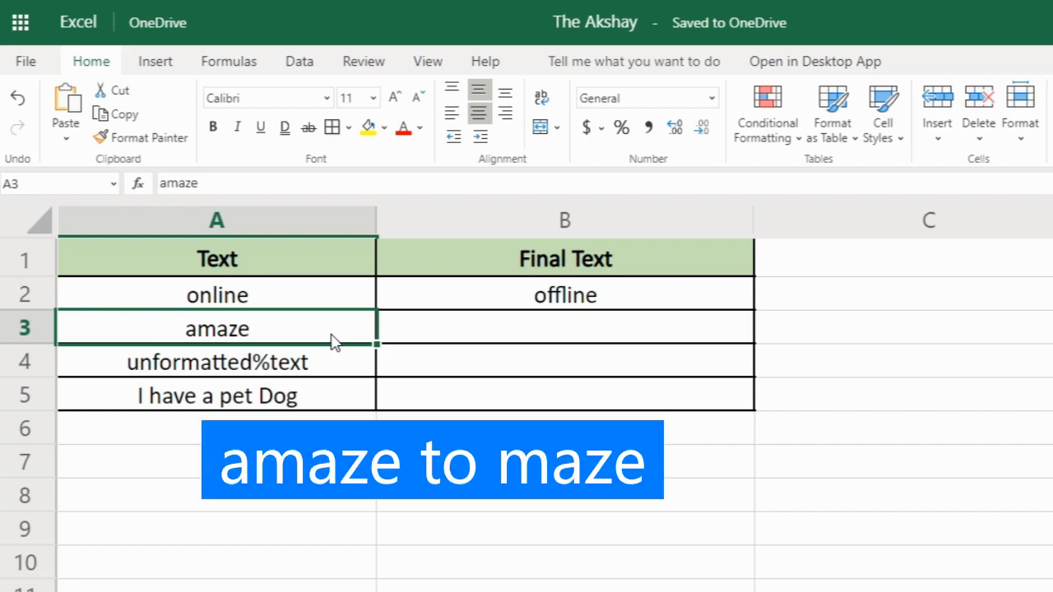
{"action": "left_click", "coordinate": [580, 341]}
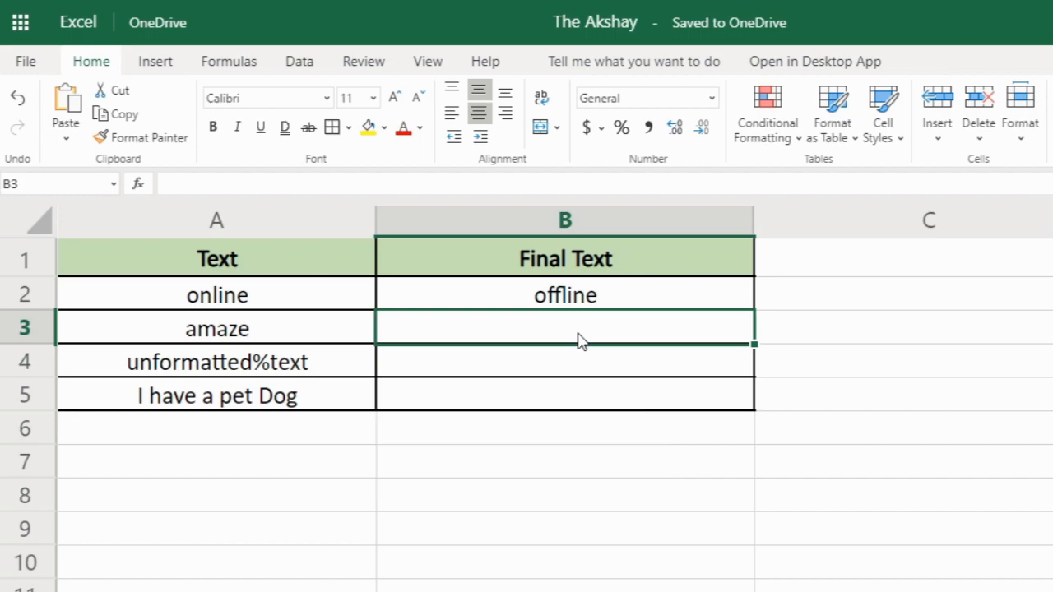
{"action": "type", "text": "=su"}
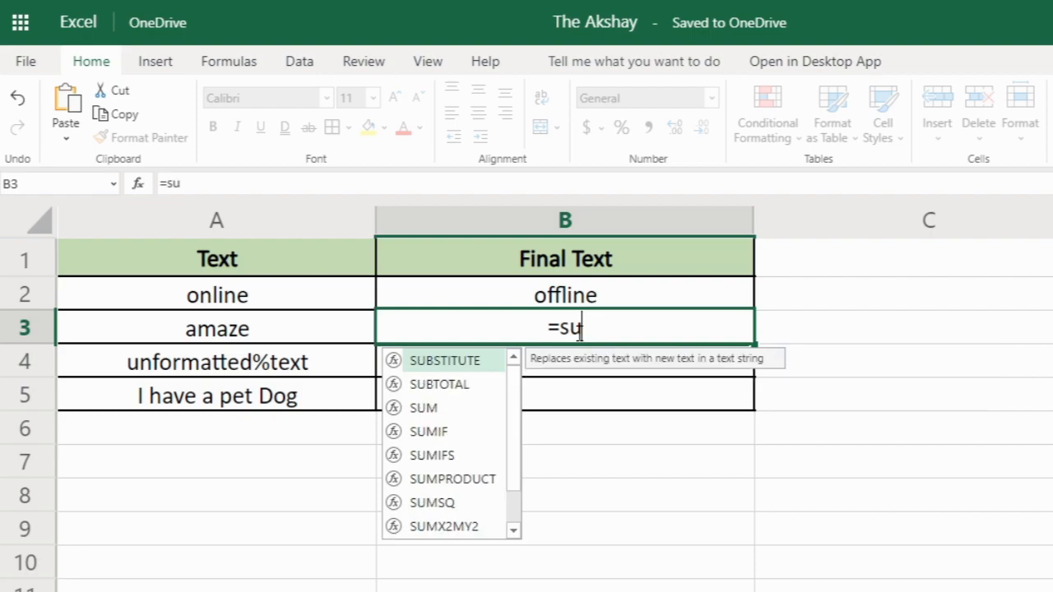
{"action": "key", "text": "Tab"}
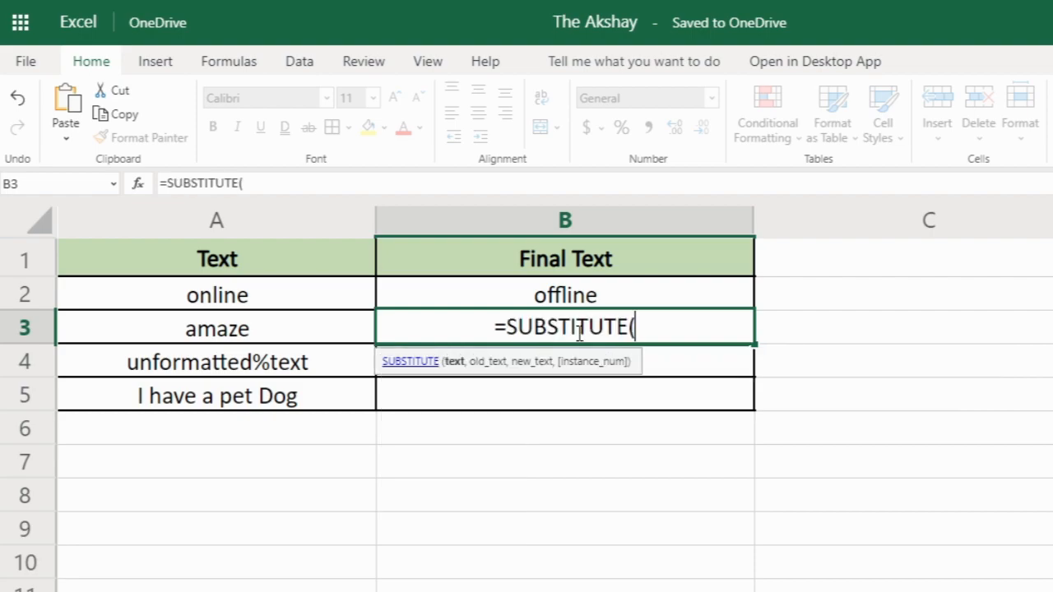
{"action": "left_click", "coordinate": [298, 334]}
{"action": "type", "text": ","}
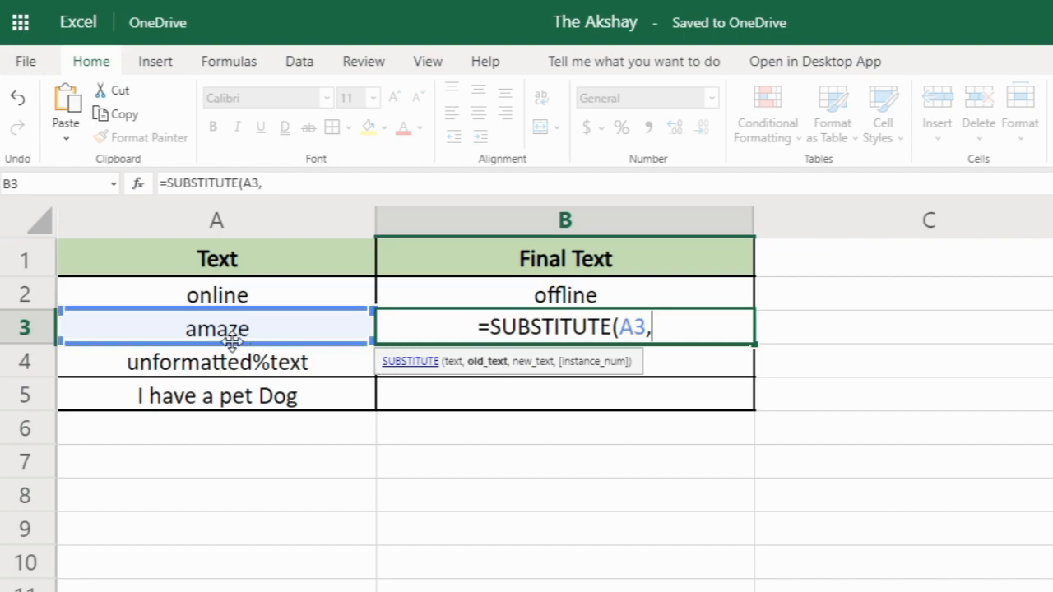
{"action": "type", "text": "\"a"}
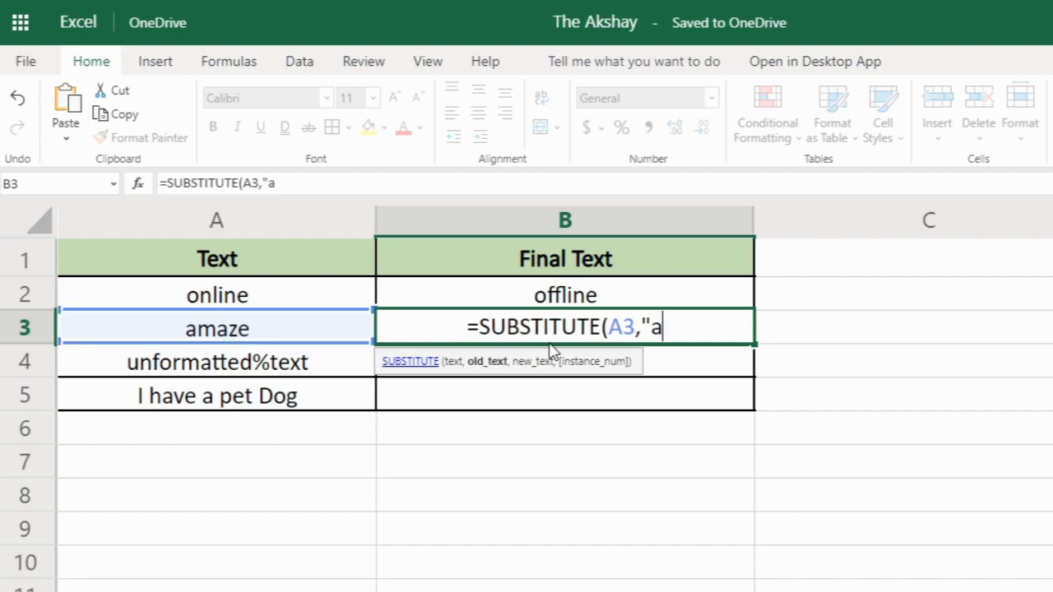
{"action": "type", "text": "\","}
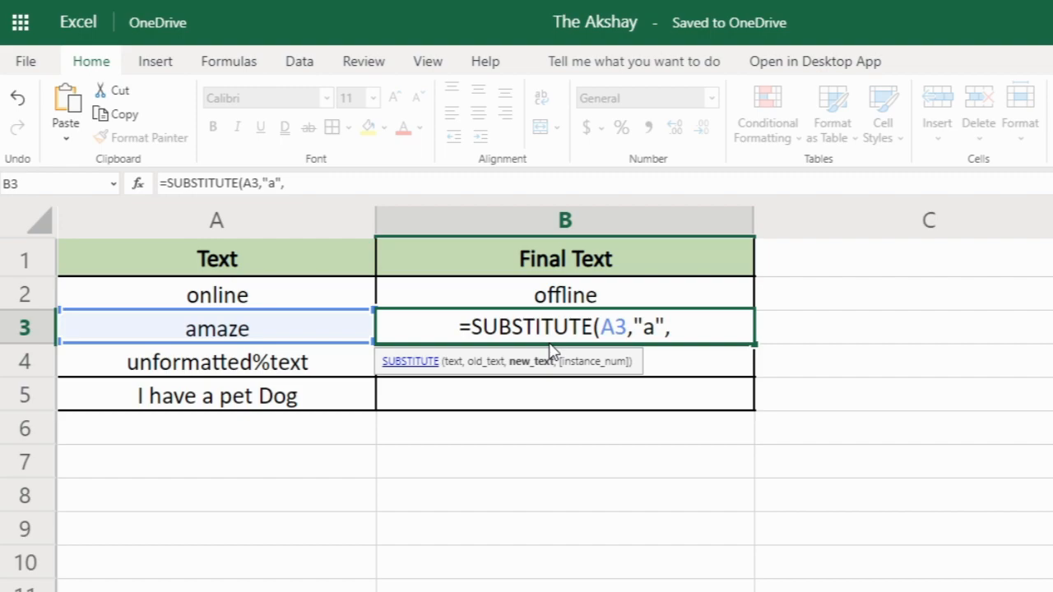
{"action": "type", "text": "\"\""}
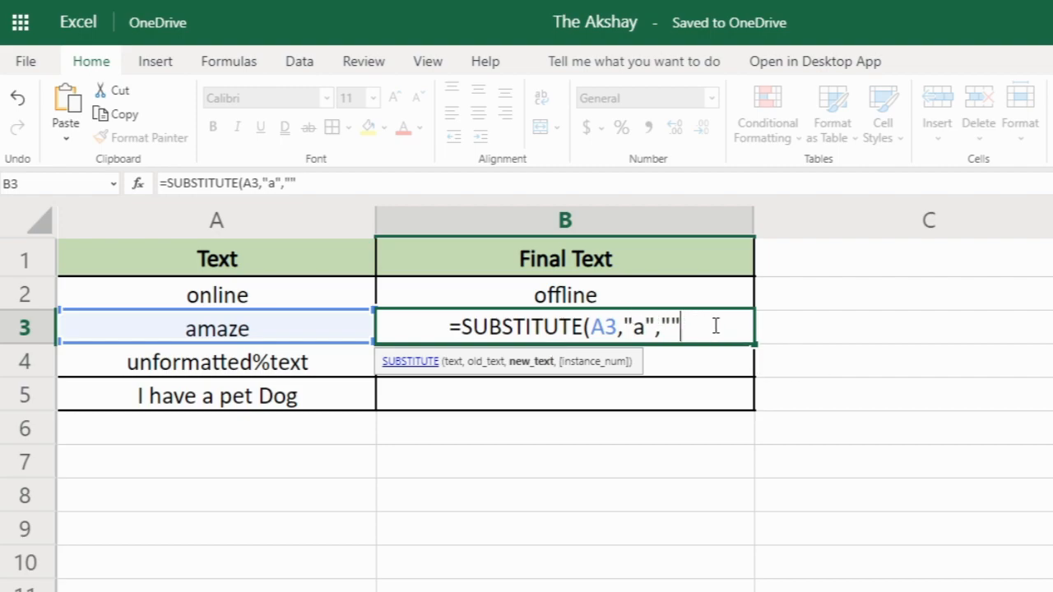
{"action": "type", "text": ","}
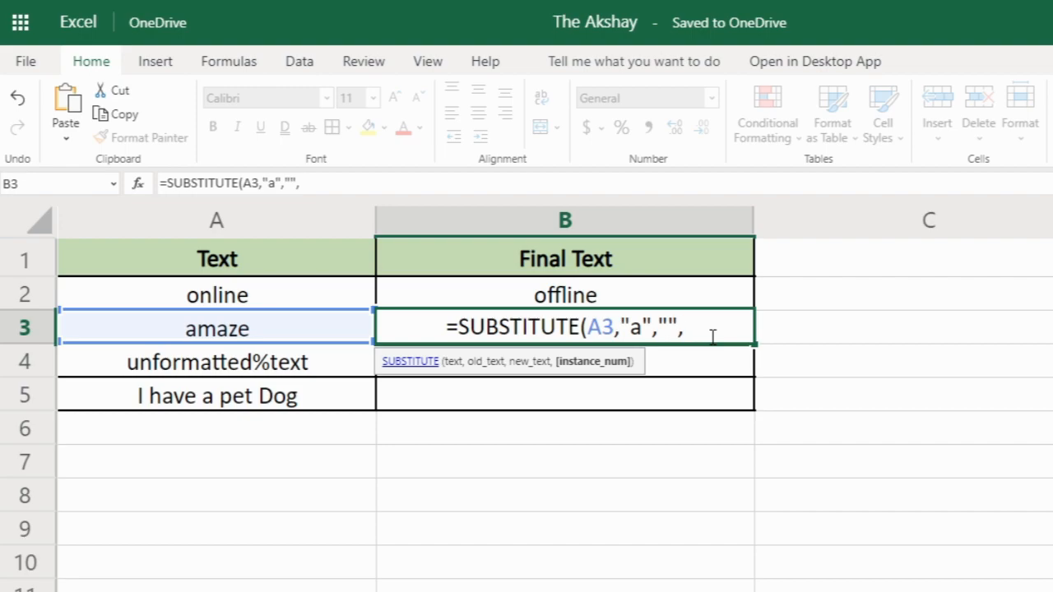
{"action": "key", "text": "BackSpace"}
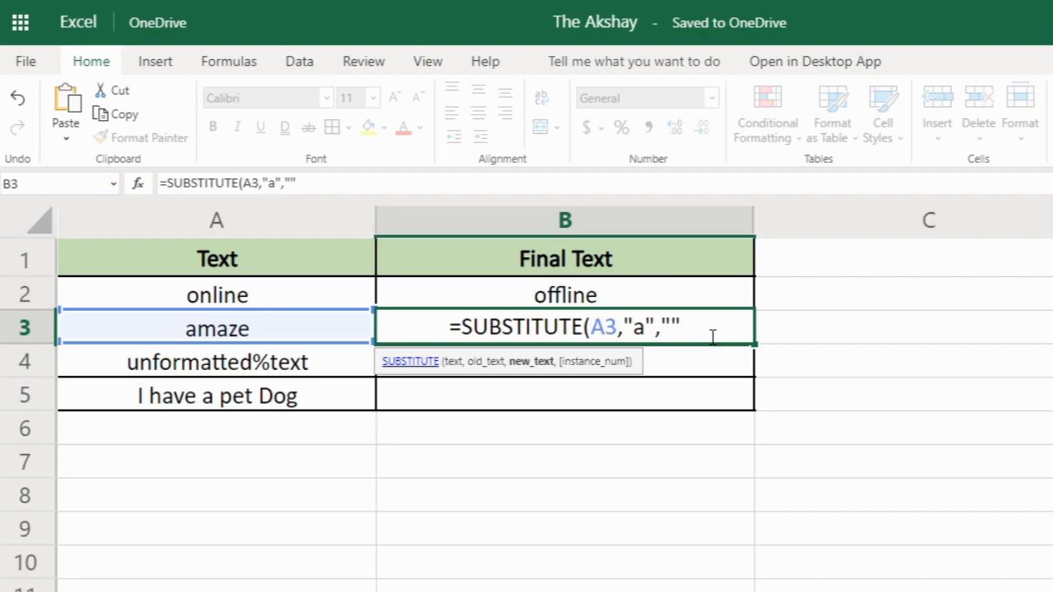
{"action": "type", "text": ")"}
{"action": "key", "text": "Return"}
- Add an instance number of 1 to the SUBSTITUTE formula in B3 so only the first "a" is replaced
{"action": "left_click", "coordinate": [712, 339]}
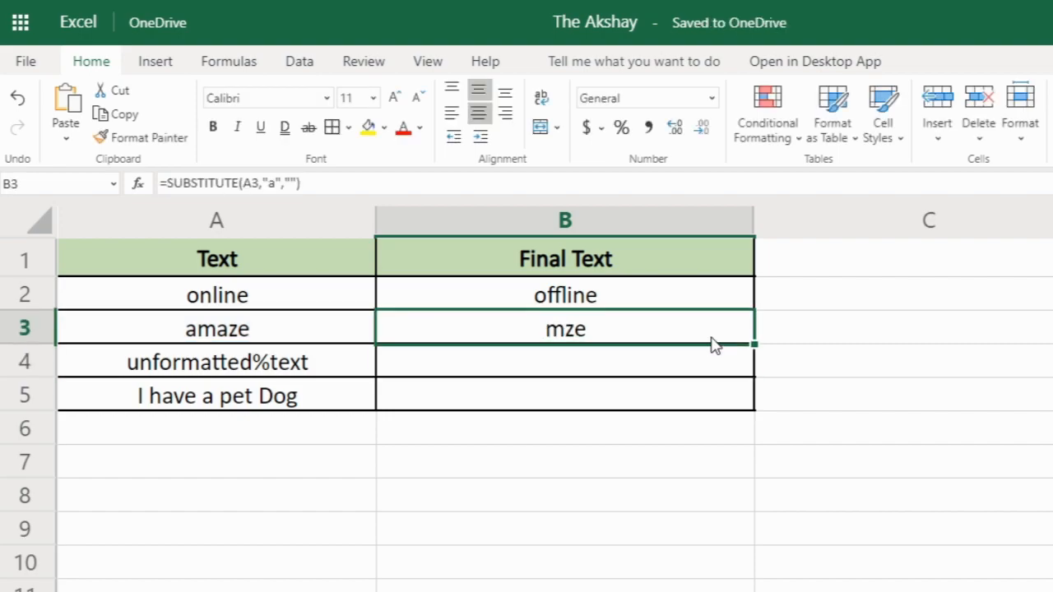
{"action": "double_click", "coordinate": [712, 339]}
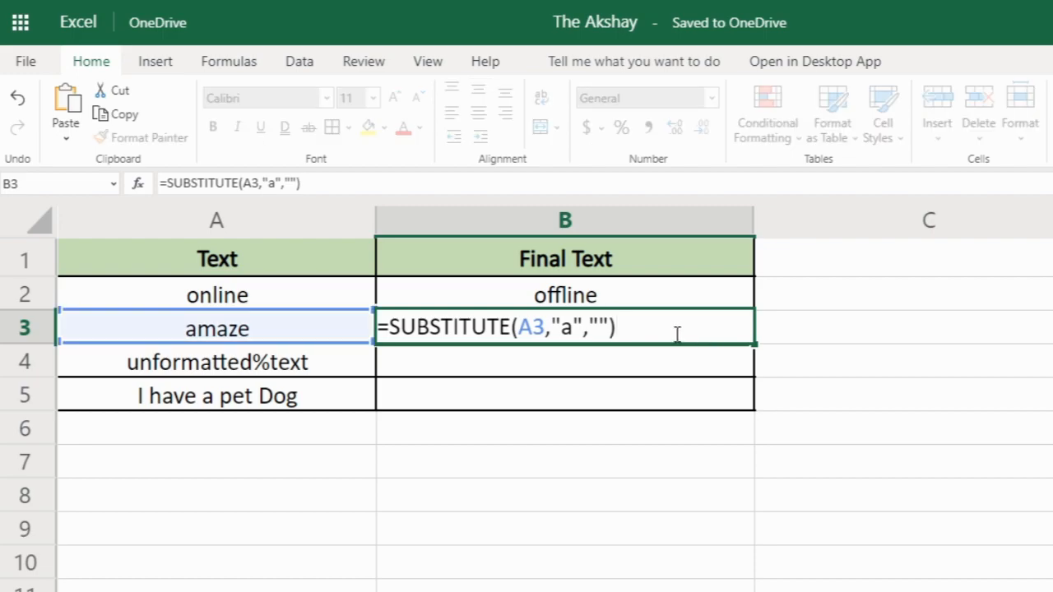
{"action": "key", "text": "Left"}
{"action": "type", "text": ","}
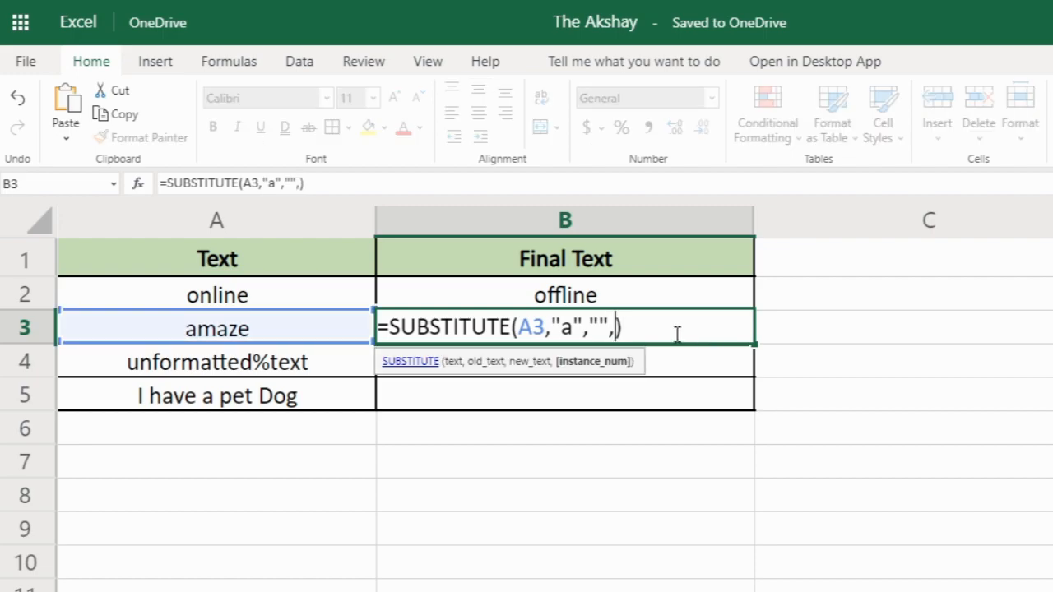
{"action": "type", "text": "1"}
{"action": "key", "text": "Return"}
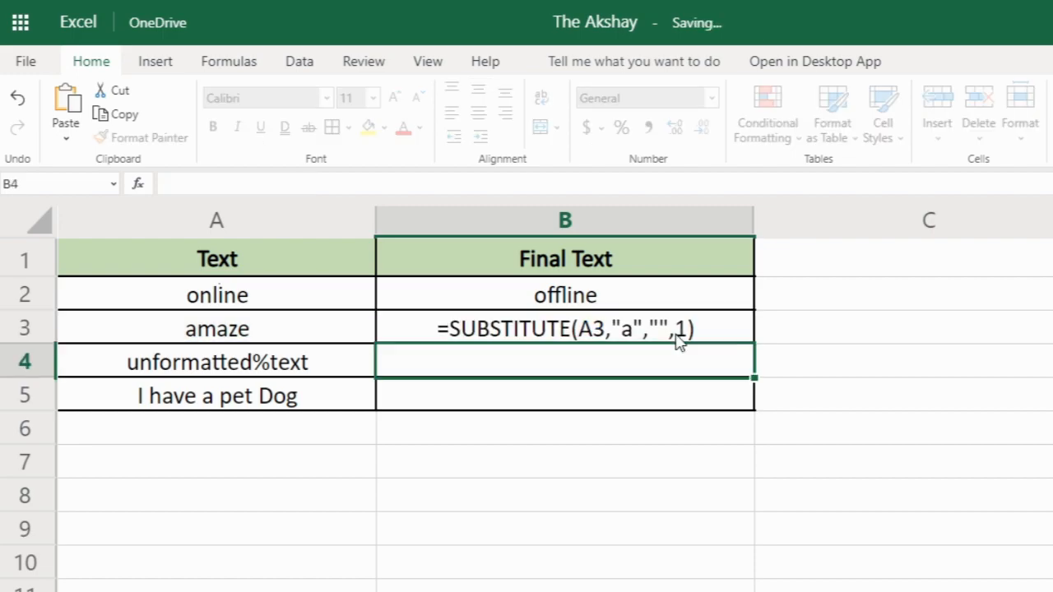
- Set the instance number in B3's SUBSTITUTE formula to 2, targeting the second "a"
{"action": "left_click", "coordinate": [677, 337]}
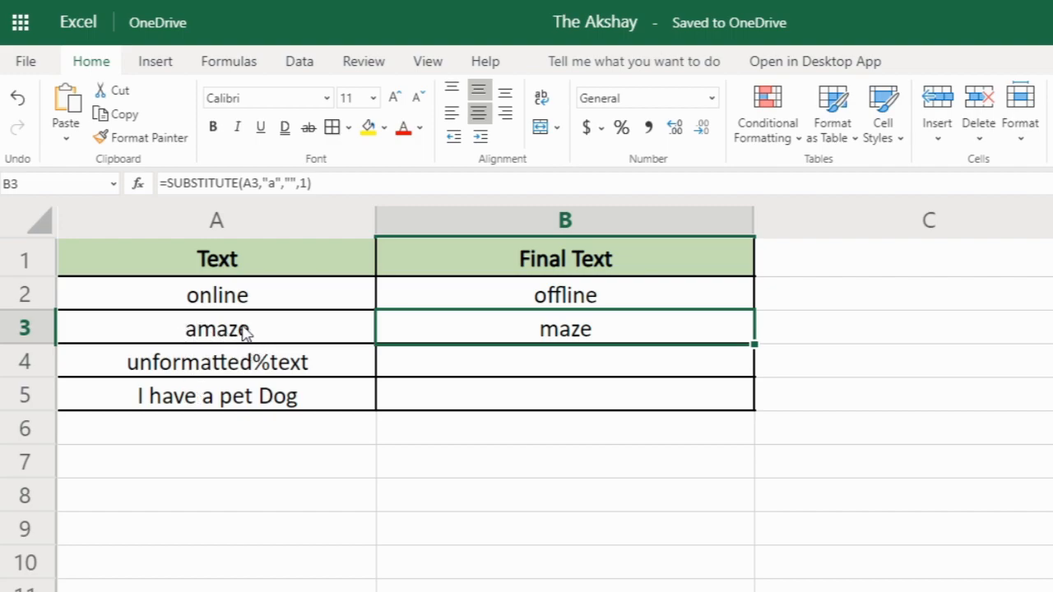
{"action": "double_click", "coordinate": [671, 329]}
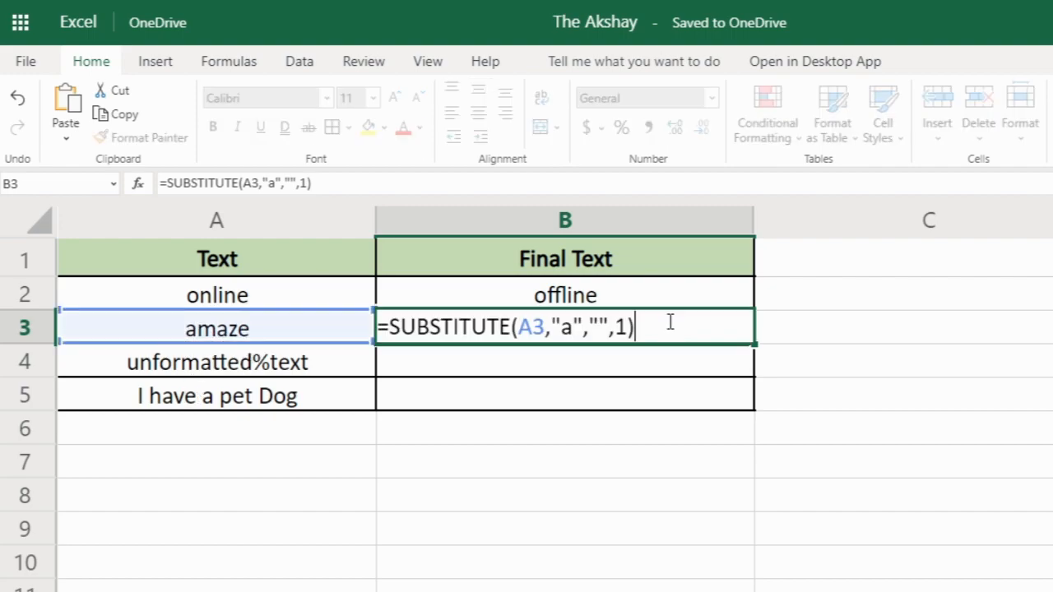
{"action": "key", "text": "Left"}
{"action": "key", "text": "BackSpace"}
{"action": "type", "text": "2"}
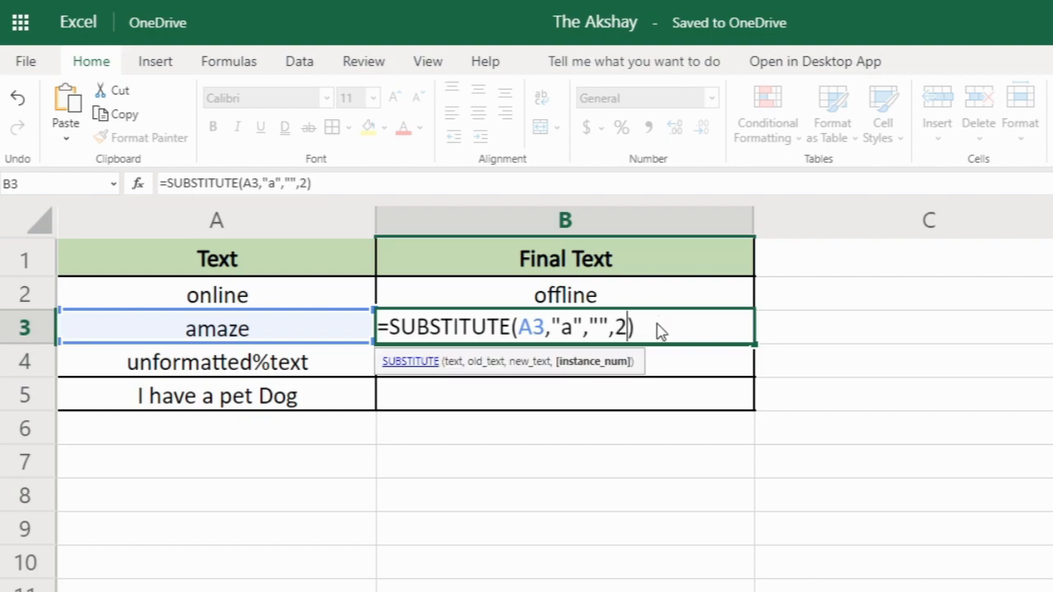
{"action": "key", "text": "Return"}
- Set the instance number in B3's SUBSTITUTE formula back to 1
{"action": "left_click", "coordinate": [663, 331]}
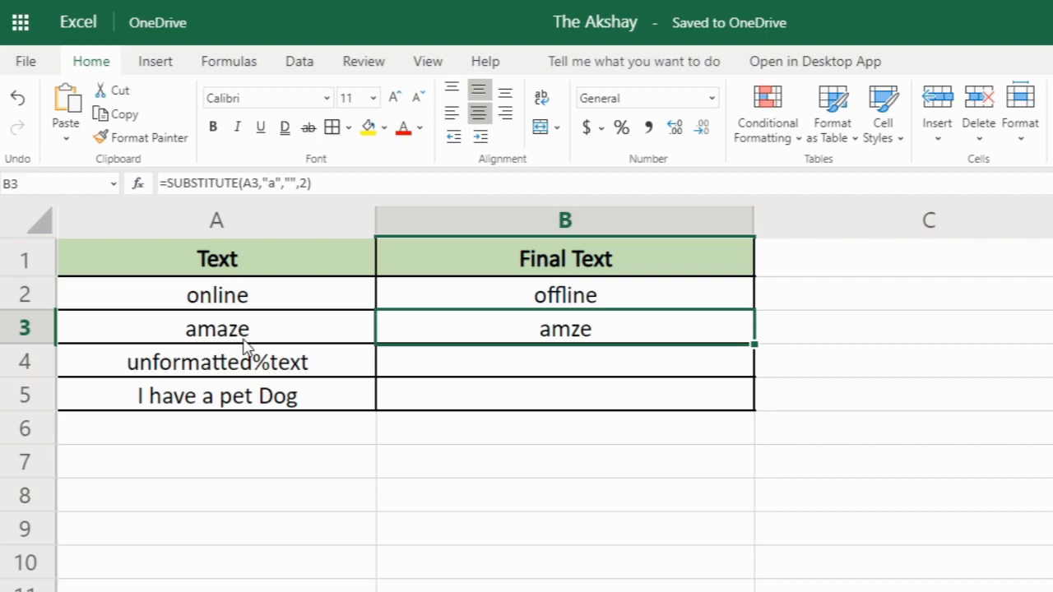
{"action": "double_click", "coordinate": [675, 332]}
{"action": "key", "text": "Left"}
{"action": "key", "text": "BackSpace"}
{"action": "type", "text": "1"}
{"action": "key", "text": "Return"}
{"action": "left_click", "coordinate": [675, 333]}
{"action": "key", "text": "Return"}
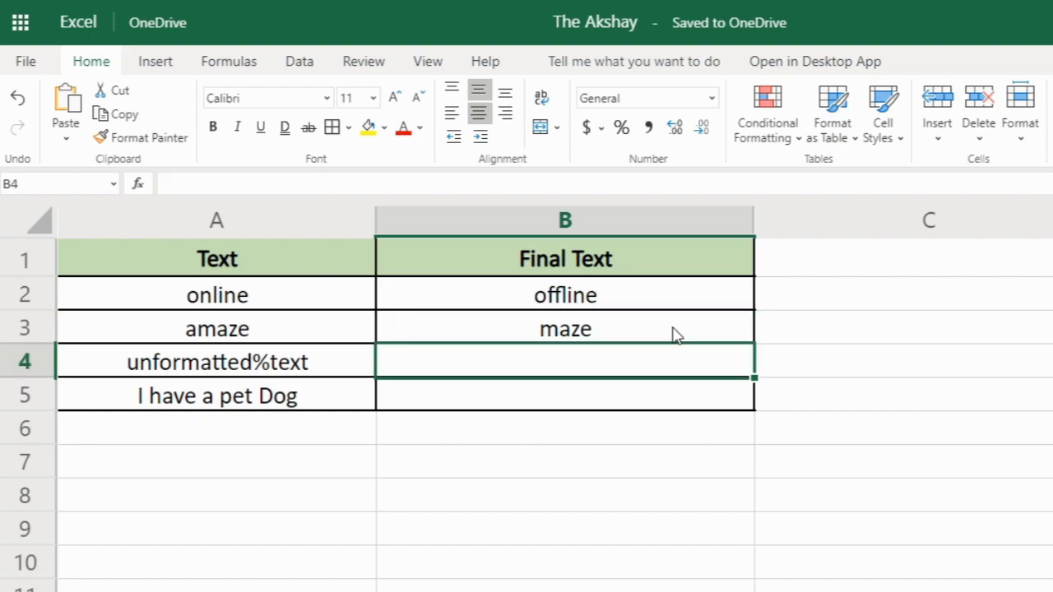
- Enter the formula =SUBSTITUTE(A4,"%","") in cell B4 to remove the percent sign from the text in A4
{"action": "left_click", "coordinate": [301, 362]}
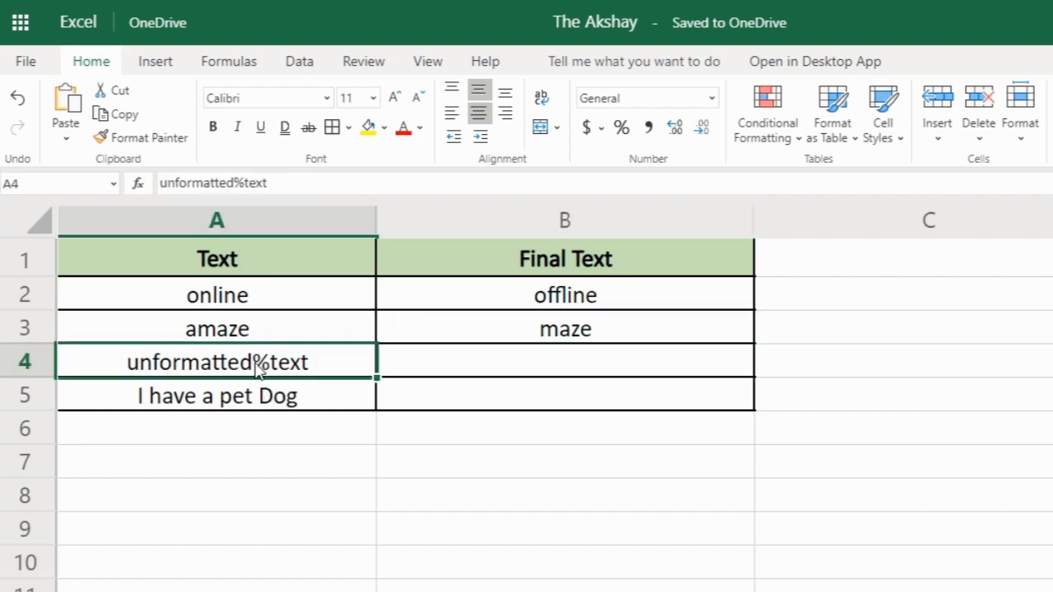
{"action": "left_click", "coordinate": [553, 371]}
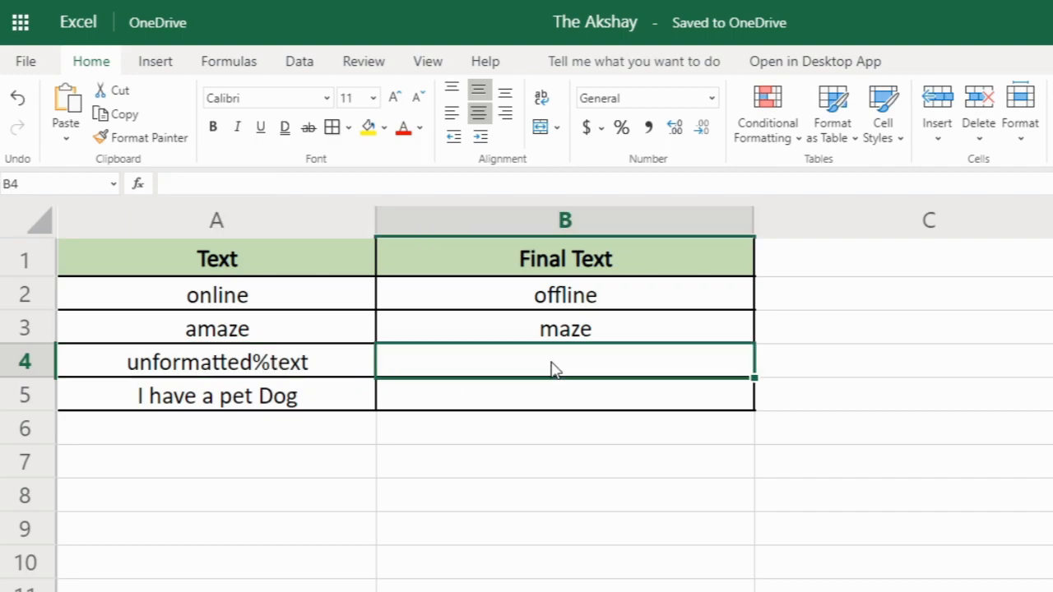
{"action": "type", "text": "=su"}
{"action": "key", "text": "Tab"}
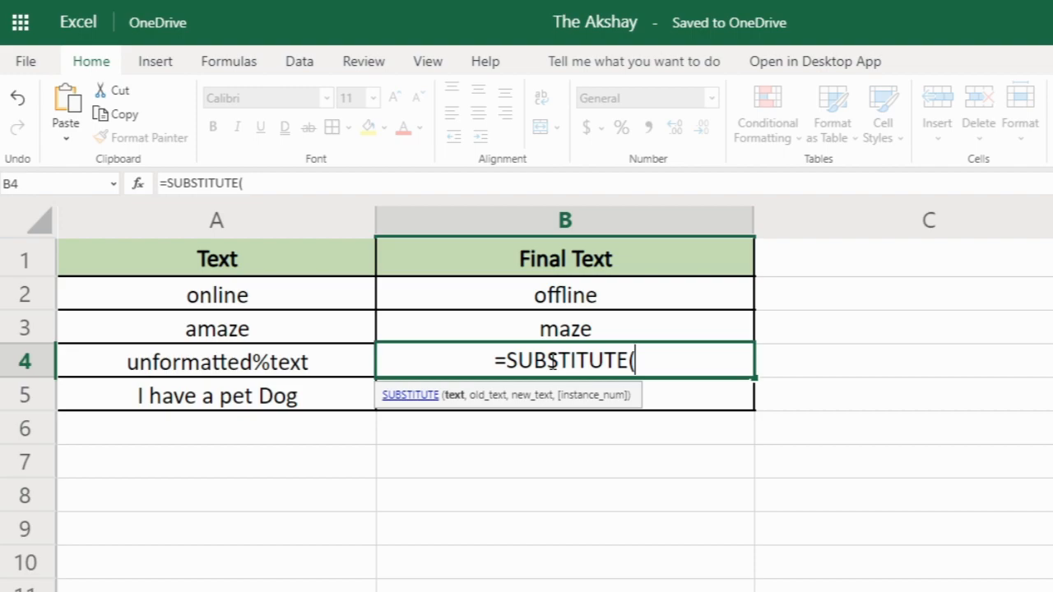
{"action": "left_click", "coordinate": [210, 371]}
{"action": "type", "text": ","}
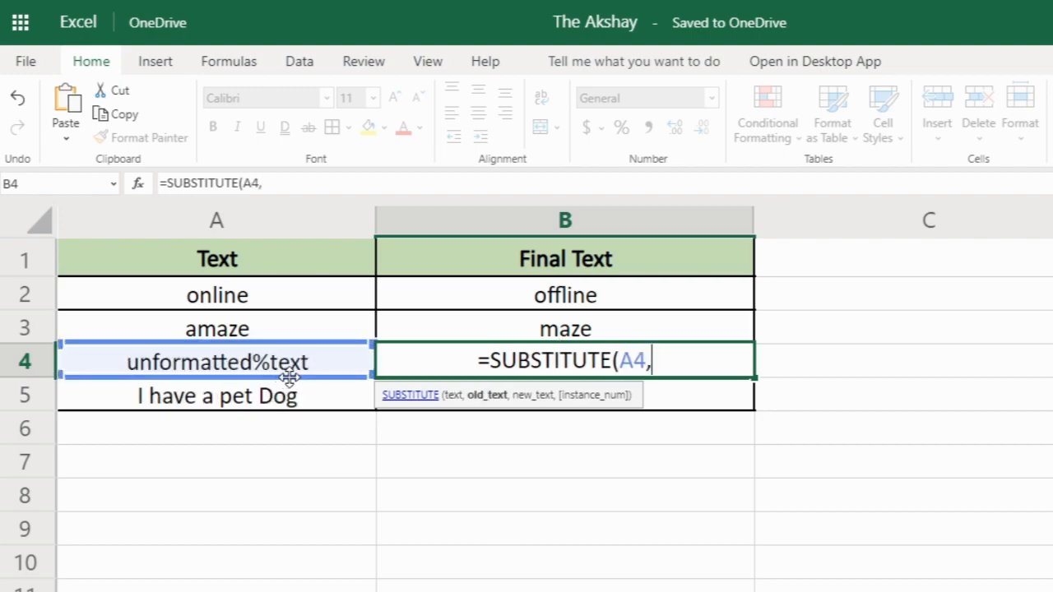
{"action": "type", "text": "\""}
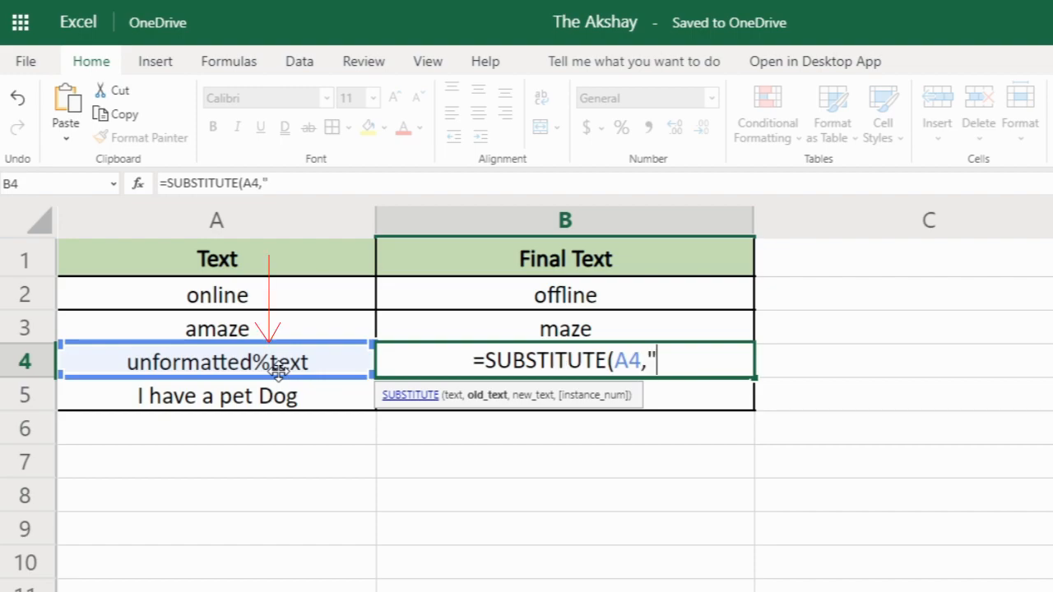
{"action": "type", "text": "%\""}
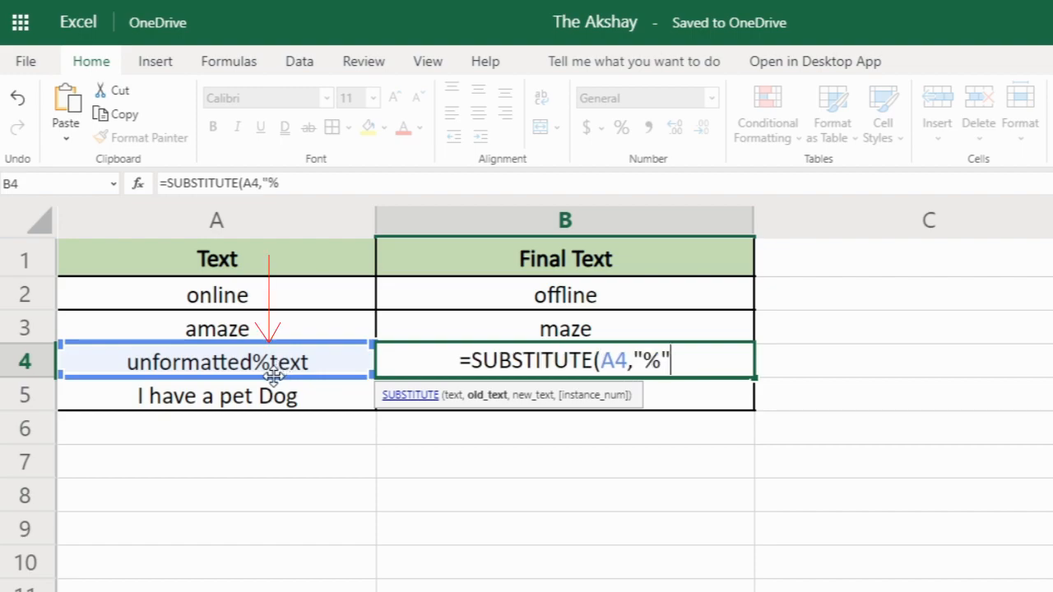
{"action": "type", "text": ","}
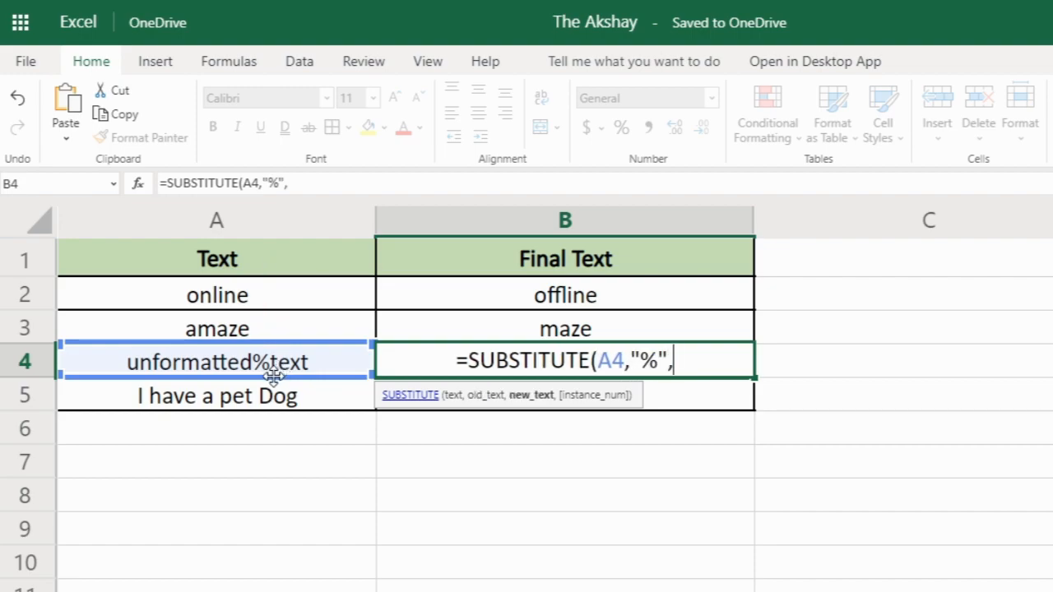
{"action": "type", "text": "\"\""}
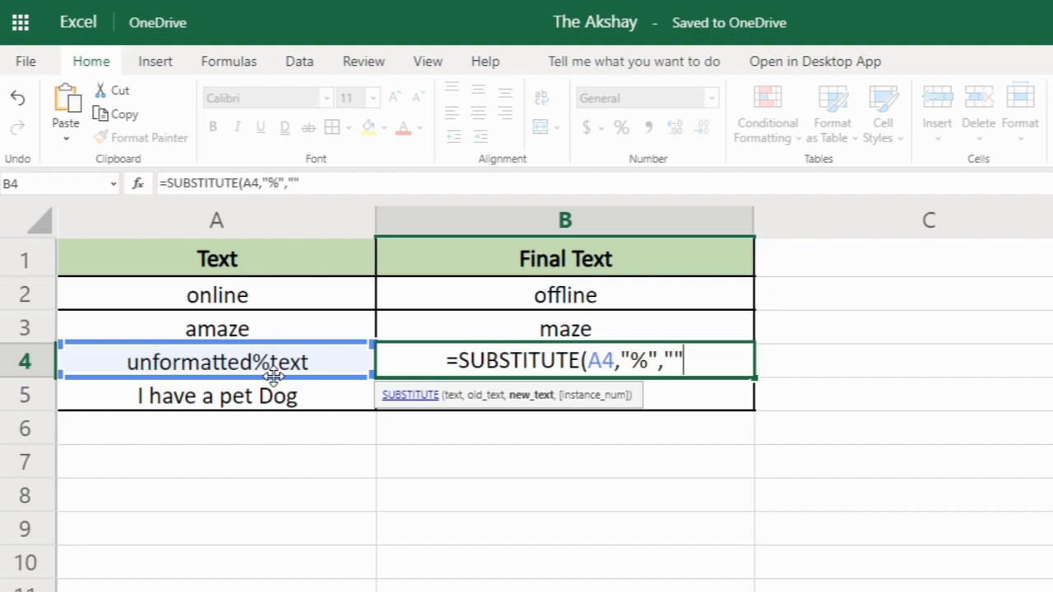
{"action": "type", "text": ")"}
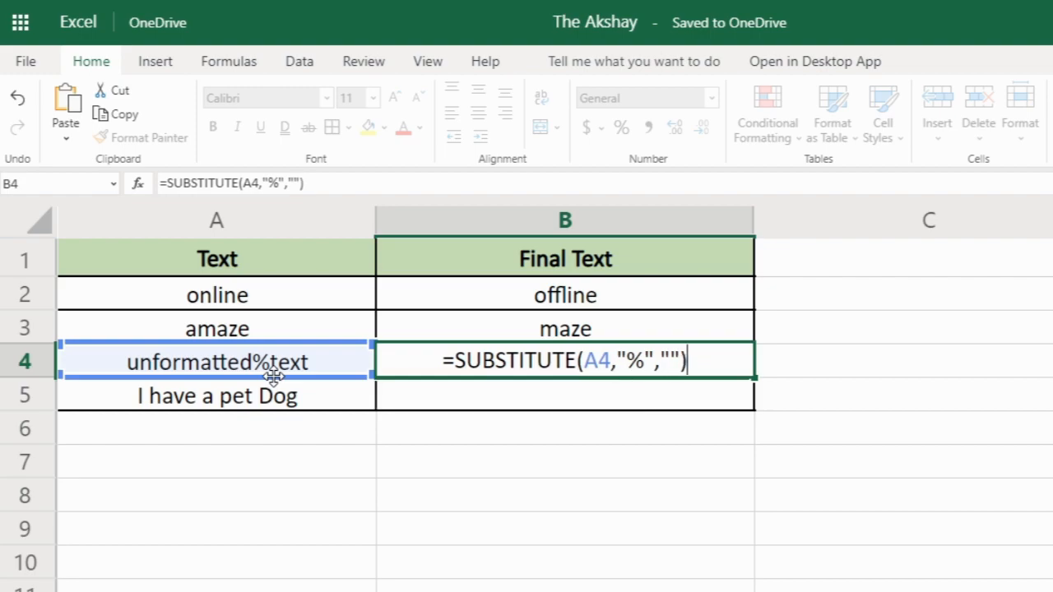
{"action": "key", "text": "Return"}
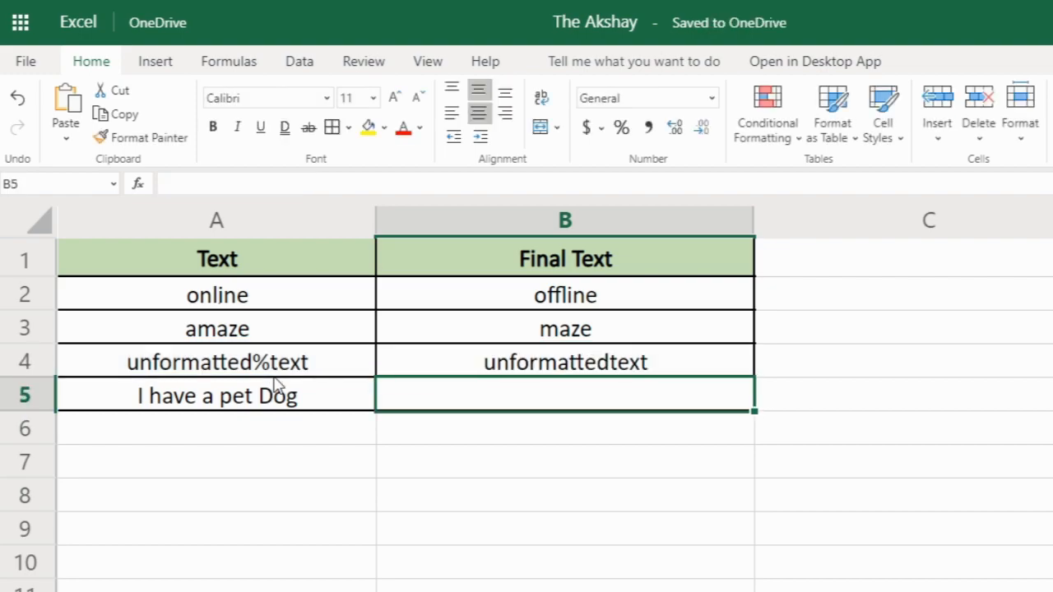
- Change the replacement text in B4's SUBSTITUTE formula to a single space, " ", and select cell B5
{"action": "left_click", "coordinate": [520, 372]}
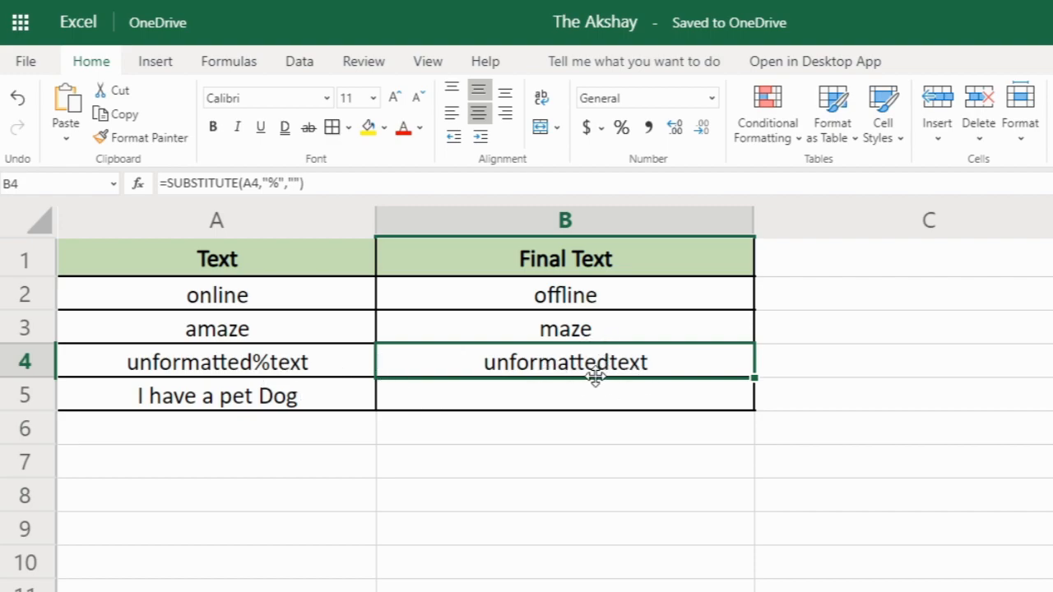
{"action": "double_click", "coordinate": [638, 372]}
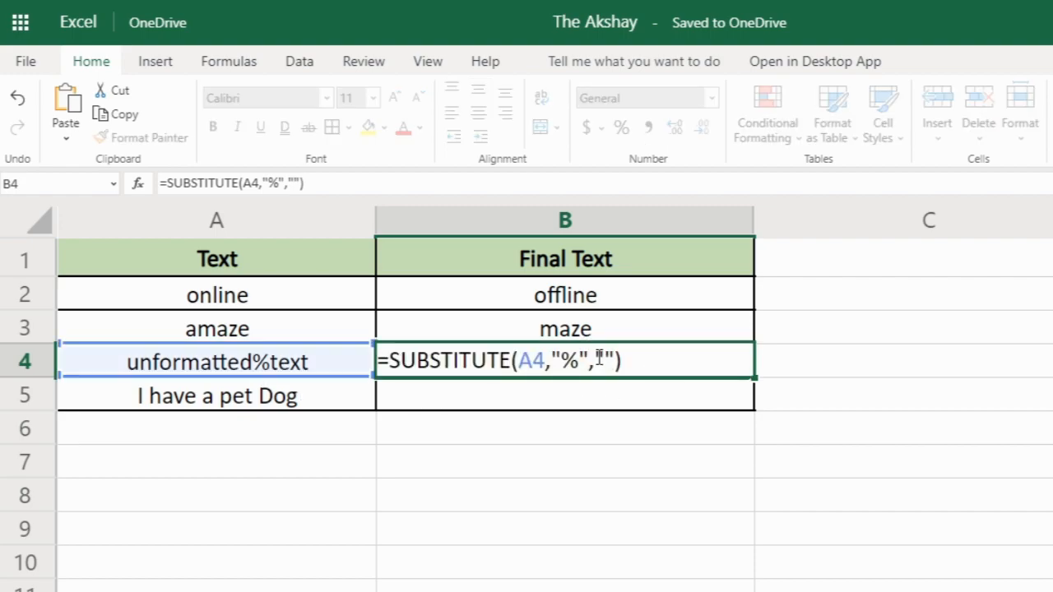
{"action": "left_click", "coordinate": [607, 360]}
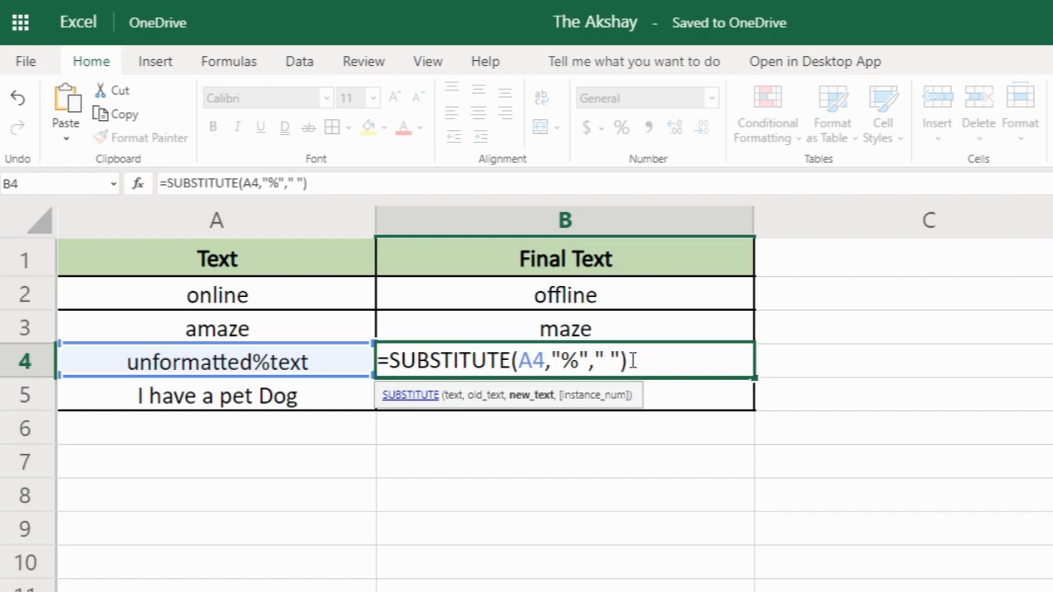
{"action": "key", "text": "Return"}
{"action": "left_click", "coordinate": [633, 366]}
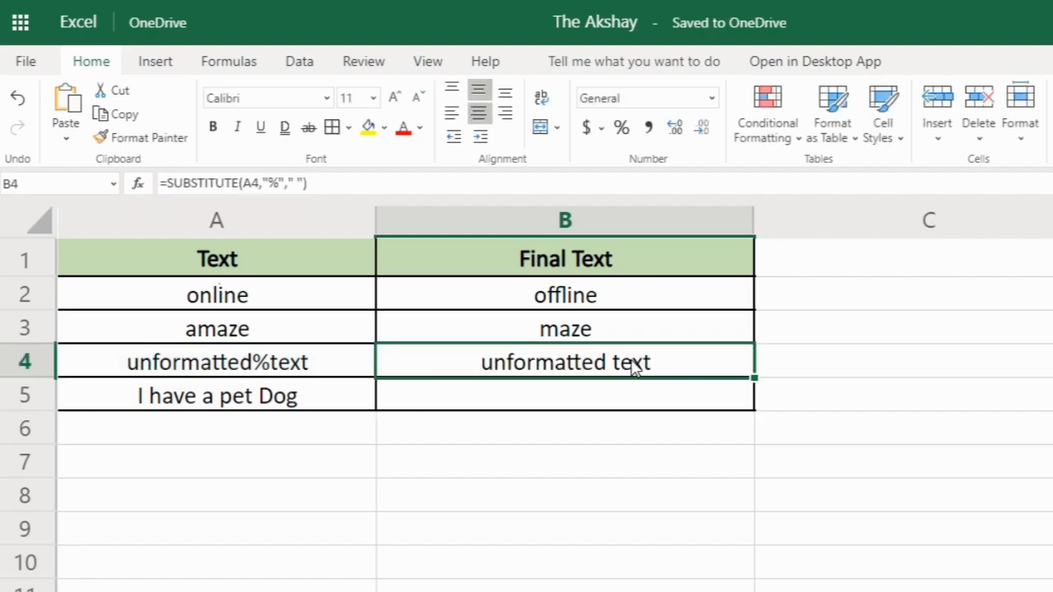
{"action": "left_click", "coordinate": [553, 395]}
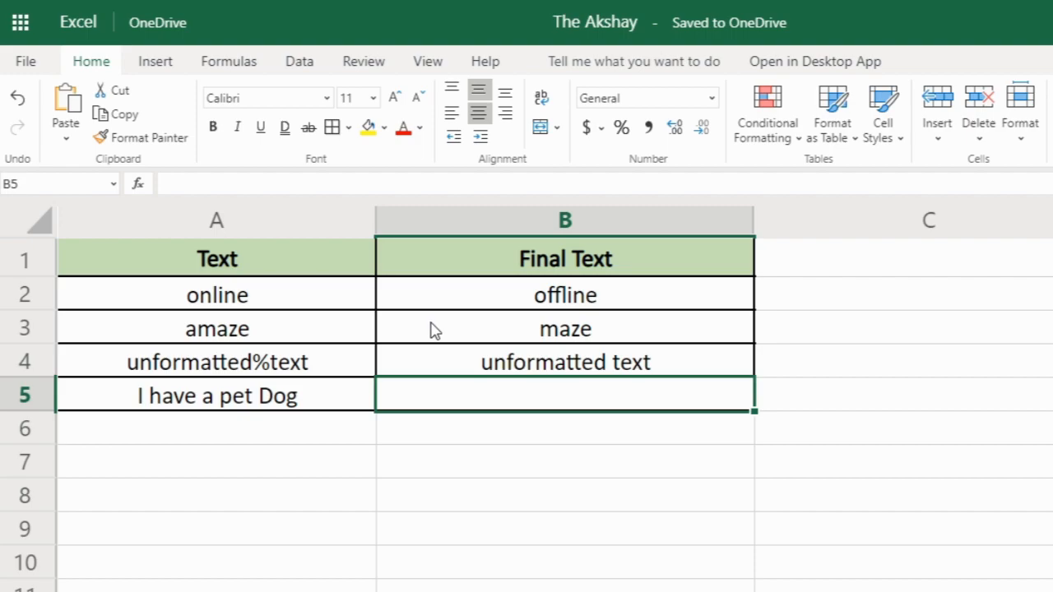
- Enter the formula =SUBSTITUTE(A5,"dog","cat") in cell B5 and reselect that cell
{"action": "type", "text": "=su"}
{"action": "key", "text": "Tab"}
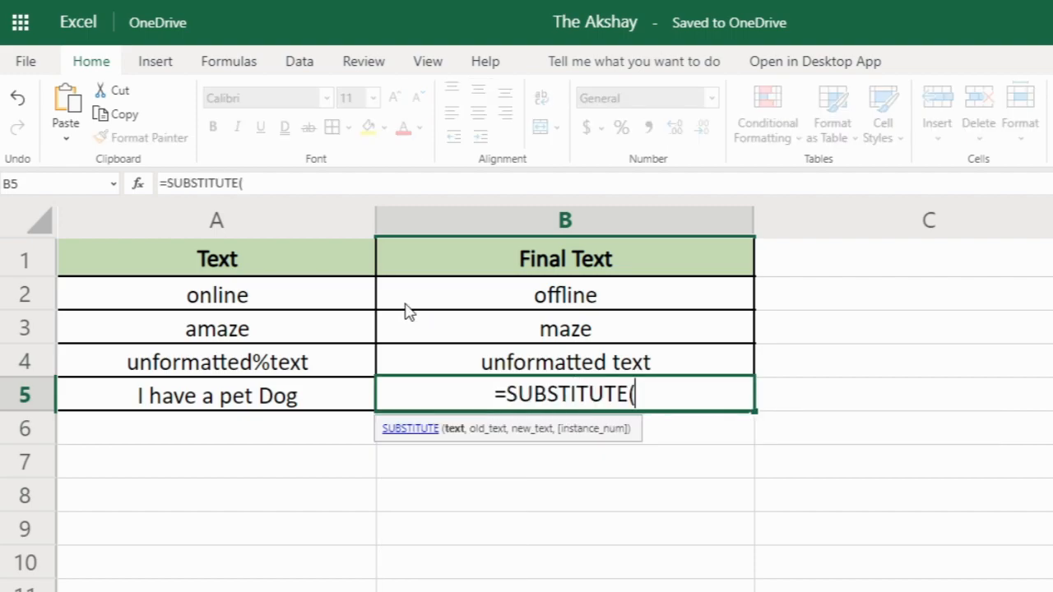
{"action": "left_click", "coordinate": [267, 396]}
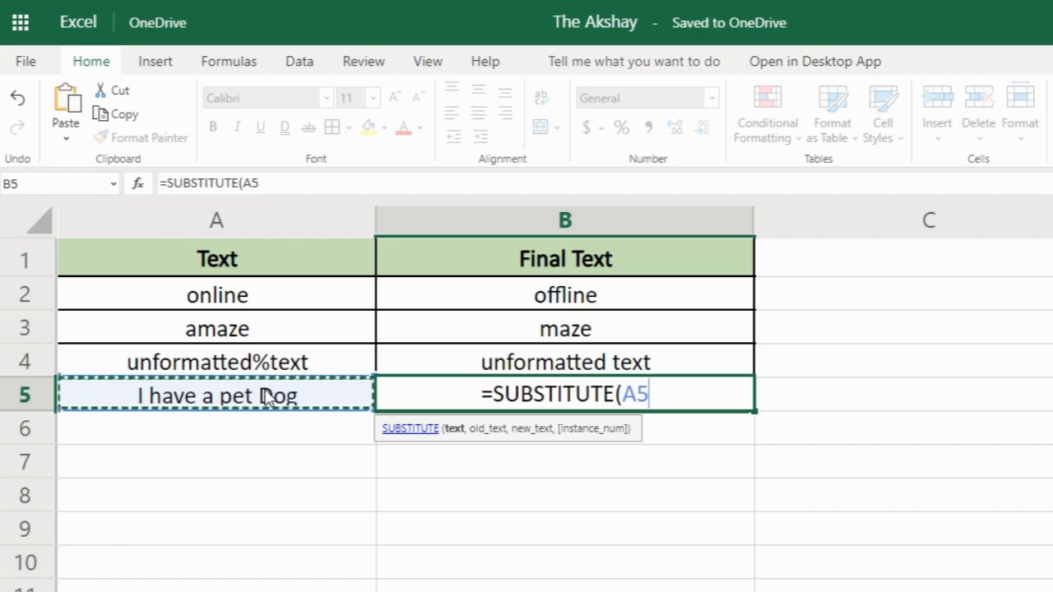
{"action": "type", "text": ","}
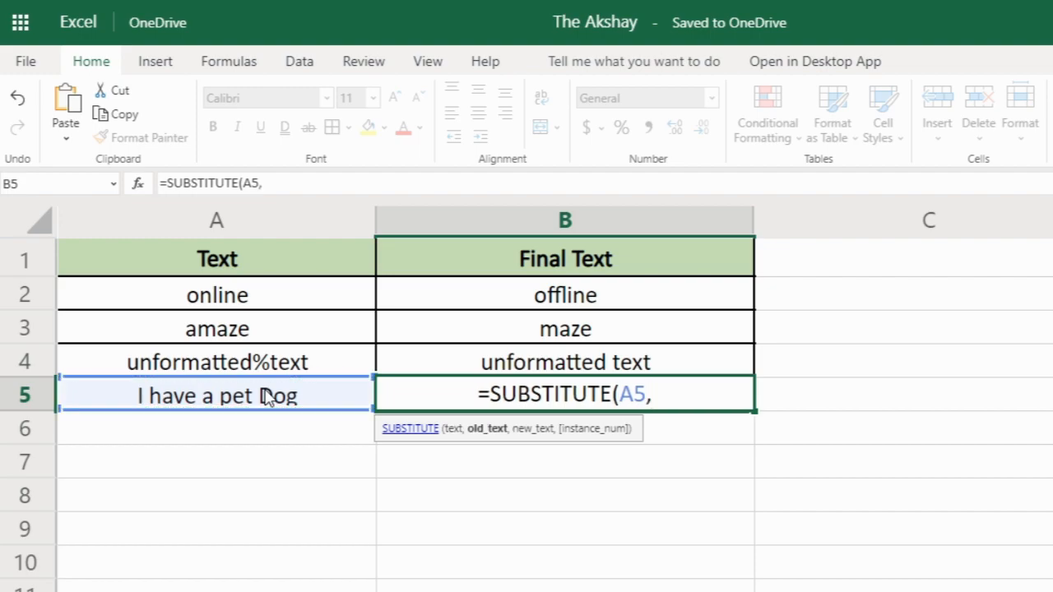
{"action": "type", "text": "\""}
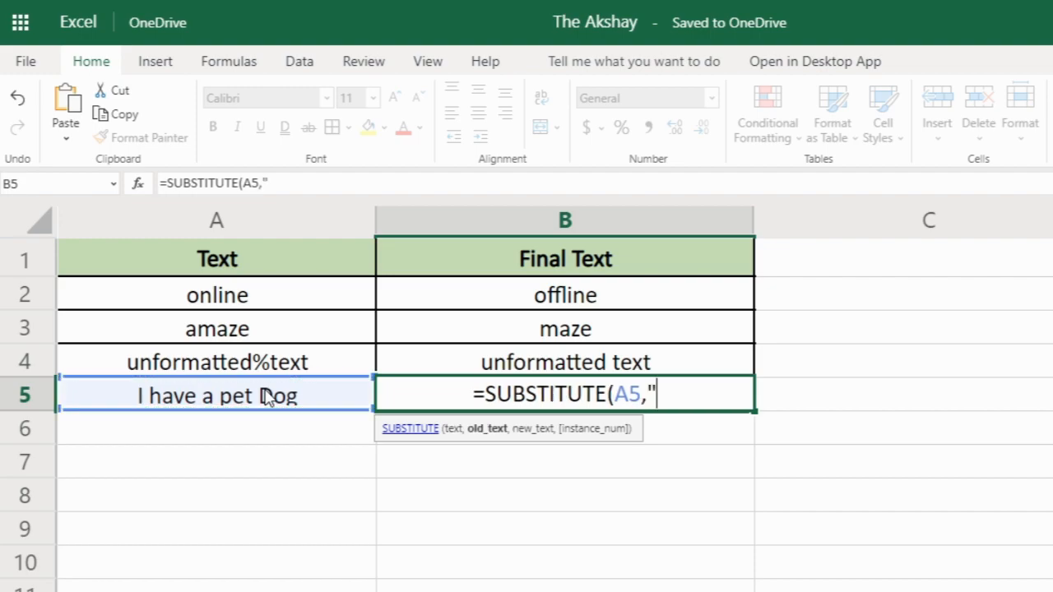
{"action": "type", "text": "dog\",\"cat\""}
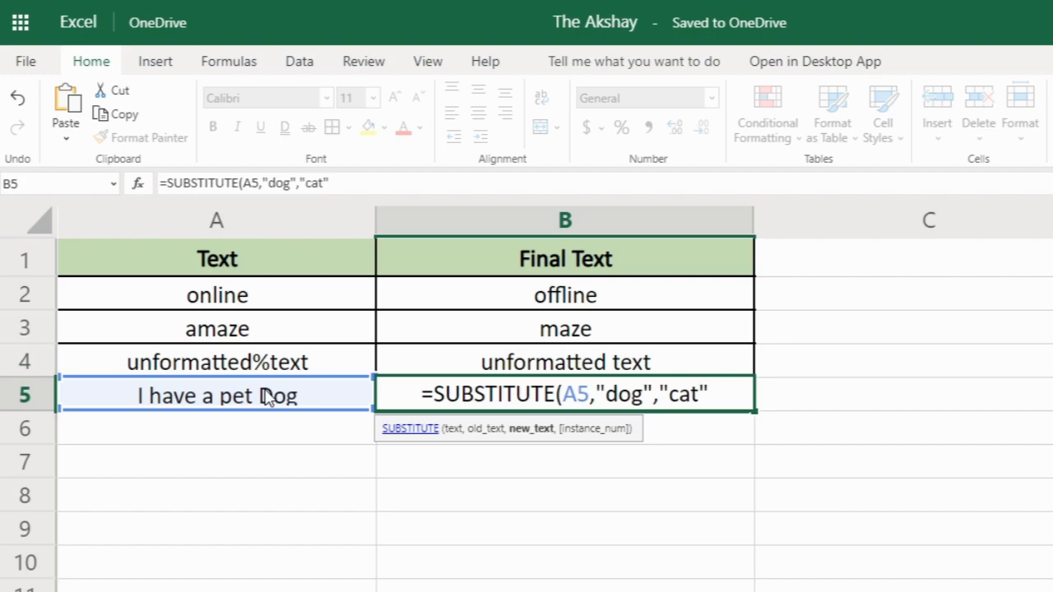
{"action": "type", "text": ")"}
{"action": "key", "text": "Return"}
{"action": "key", "text": "Up"}
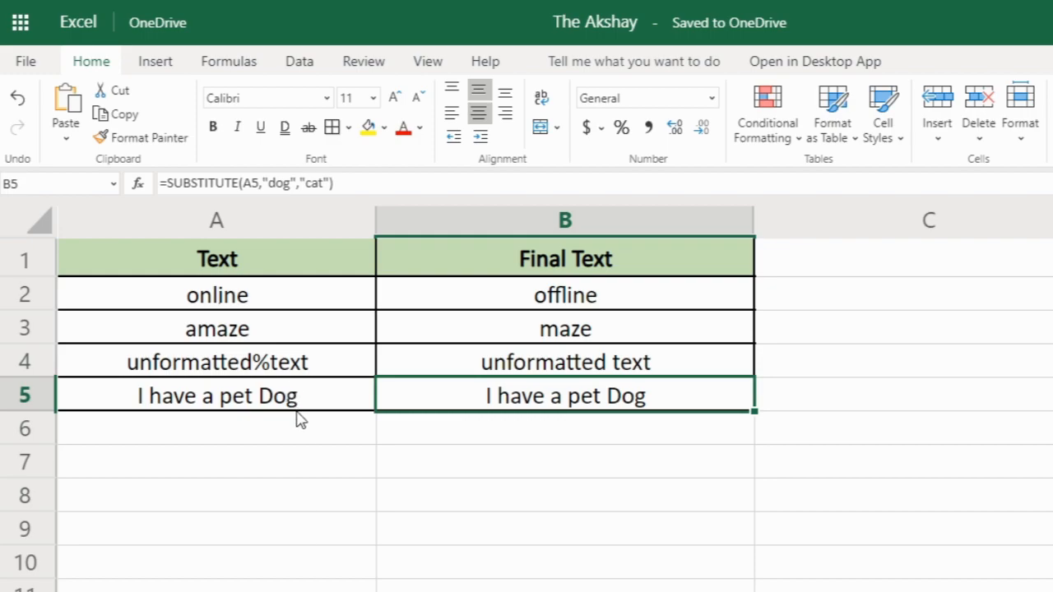
- Change the old text in B5's SUBSTITUTE formula to "Dog" with a capital D, matching the case used in A5
{"action": "double_click", "coordinate": [552, 416]}
{"action": "left_click", "coordinate": [573, 394]}
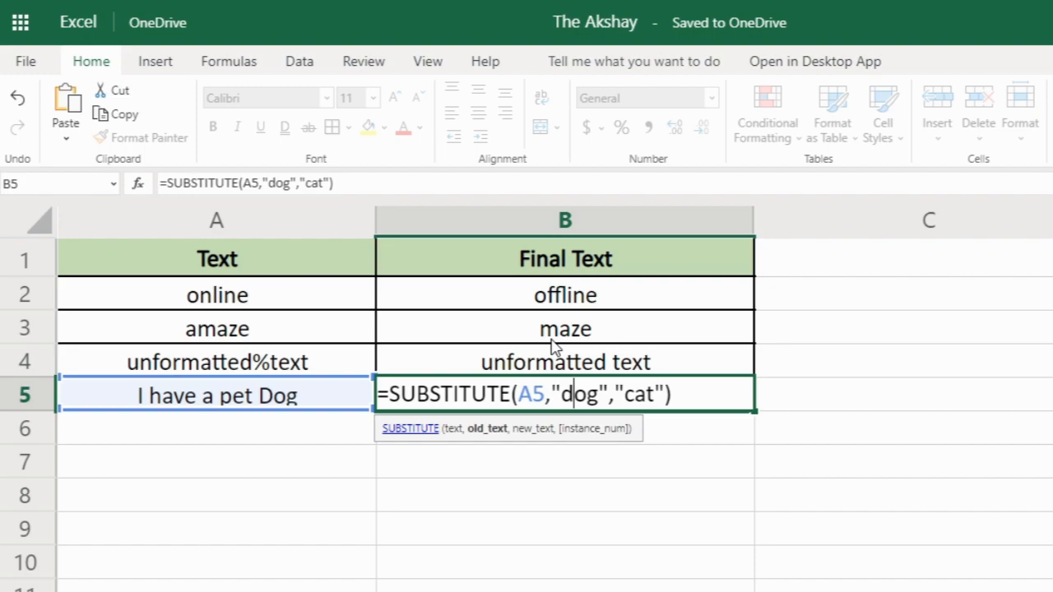
{"action": "key", "text": "shift+Left"}
{"action": "type", "text": "D"}
{"action": "key", "text": "Right"}
{"action": "key", "text": "Right"}
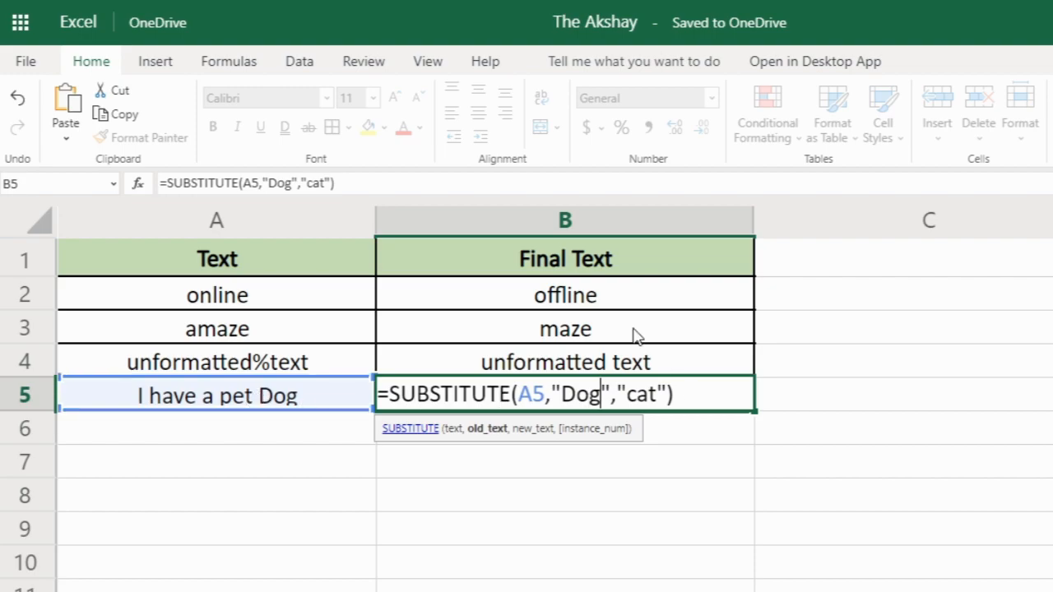
{"action": "key", "text": "Return"}
{"action": "key", "text": "Up"}
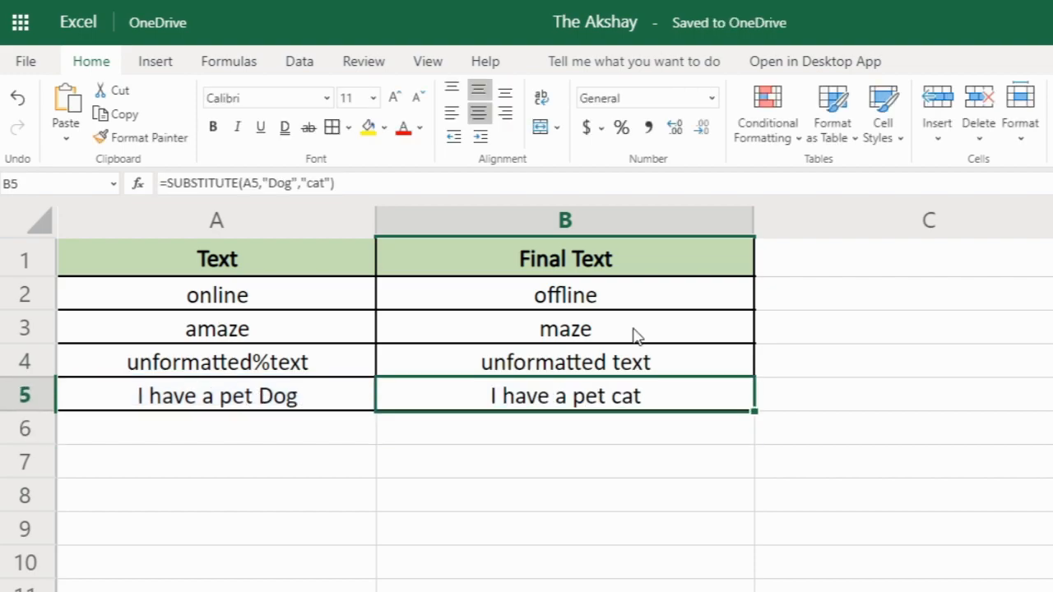